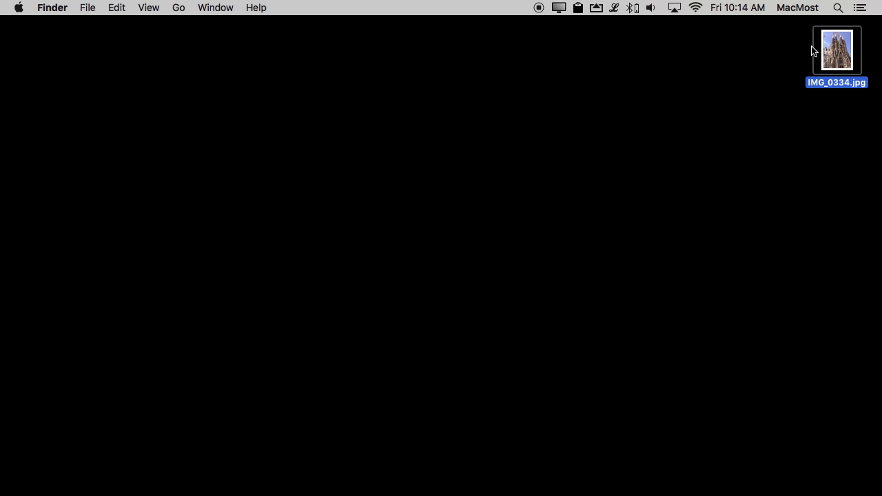
Step: Open IMG_0334.jpg, the Sagrada Familia photo, from the desktop in Preview
double_click(837, 54)
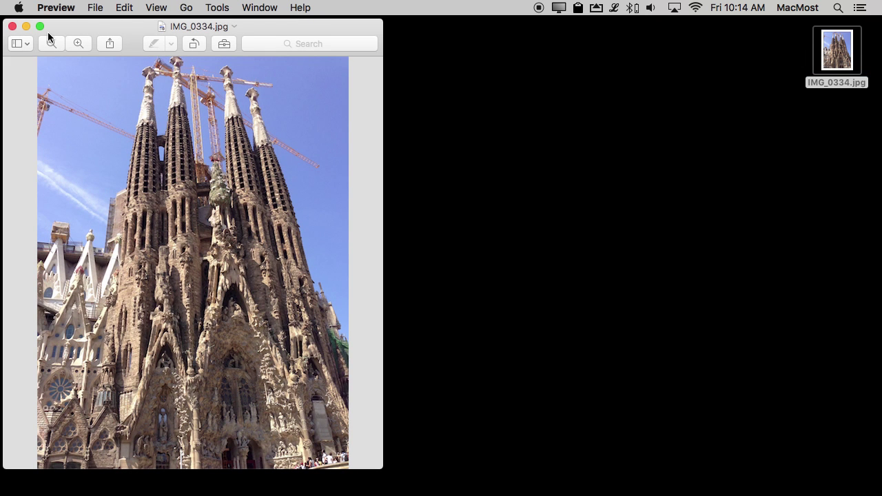
left_click(77, 44)
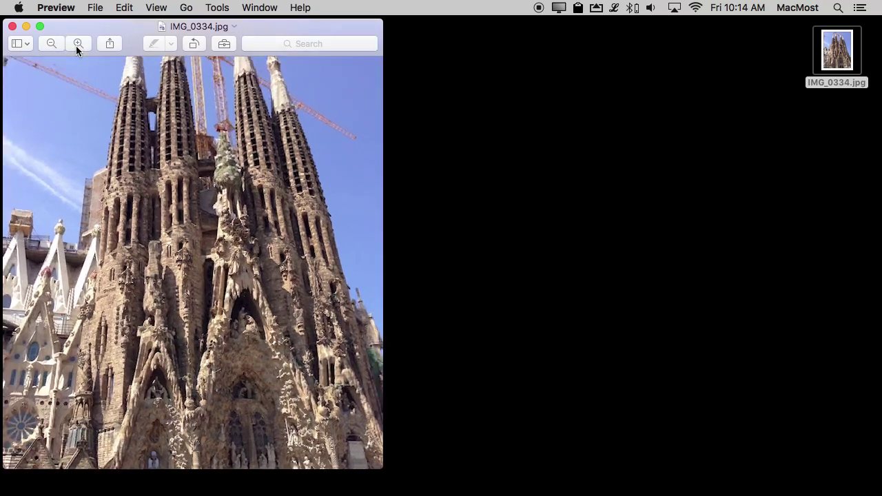
left_click(77, 45)
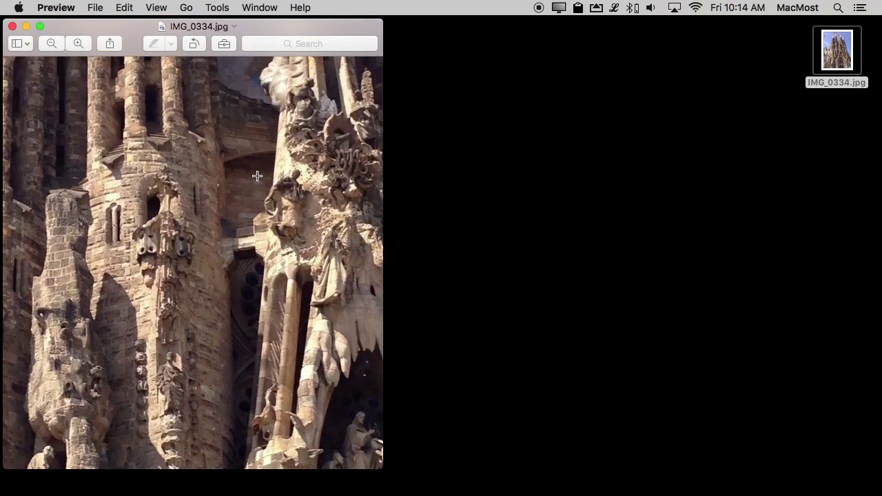
scroll(257, 175, "up", 5)
scroll(257, 175, "right", 3)
scroll(257, 176, "left", 3)
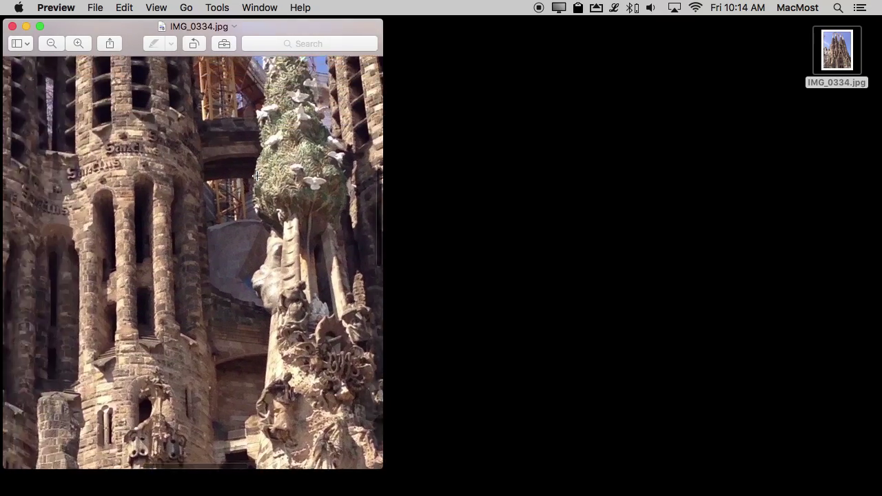
scroll(257, 175, "right", 3)
scroll(257, 175, "left", 5)
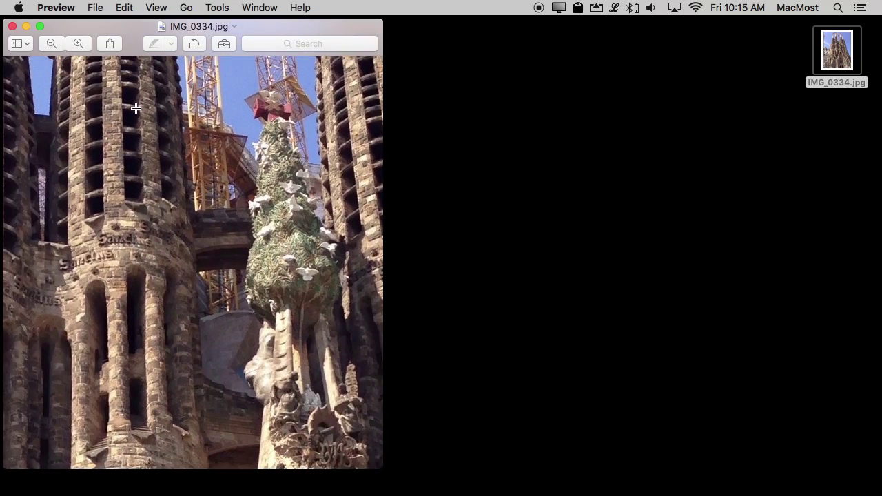
left_click(51, 42)
left_click(51, 43)
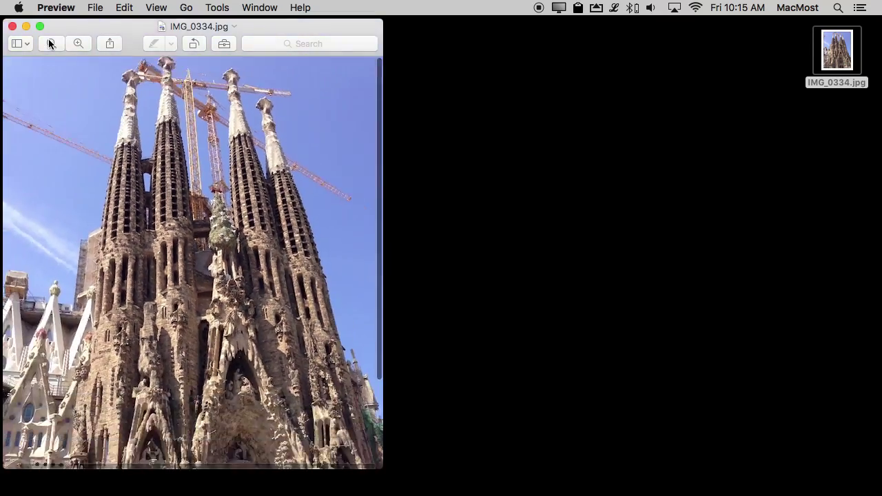
left_click(49, 43)
left_click(217, 7)
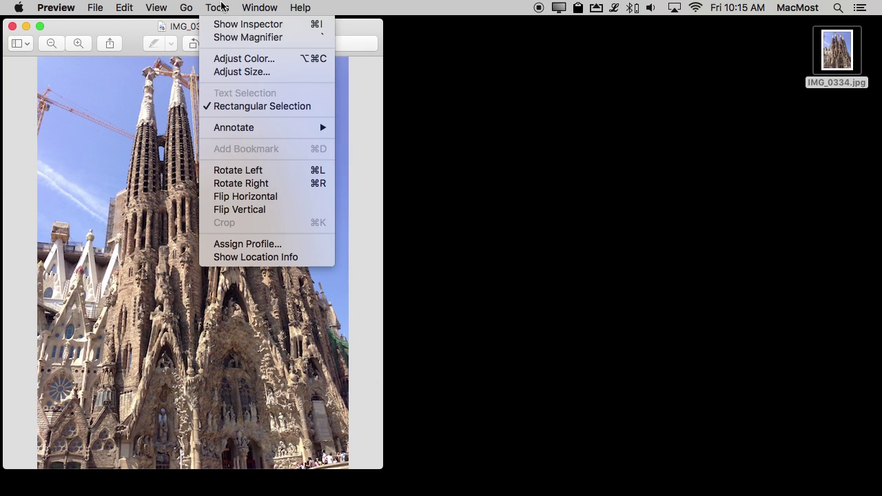
left_click(232, 37)
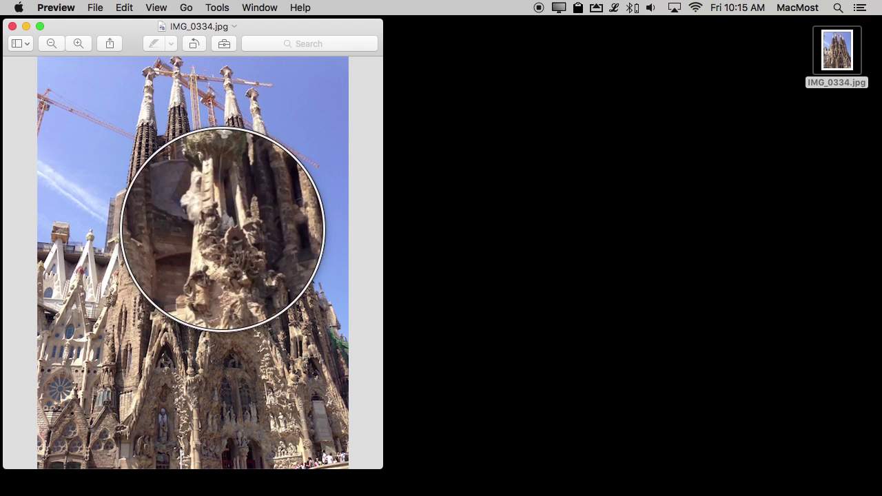
left_click(217, 7)
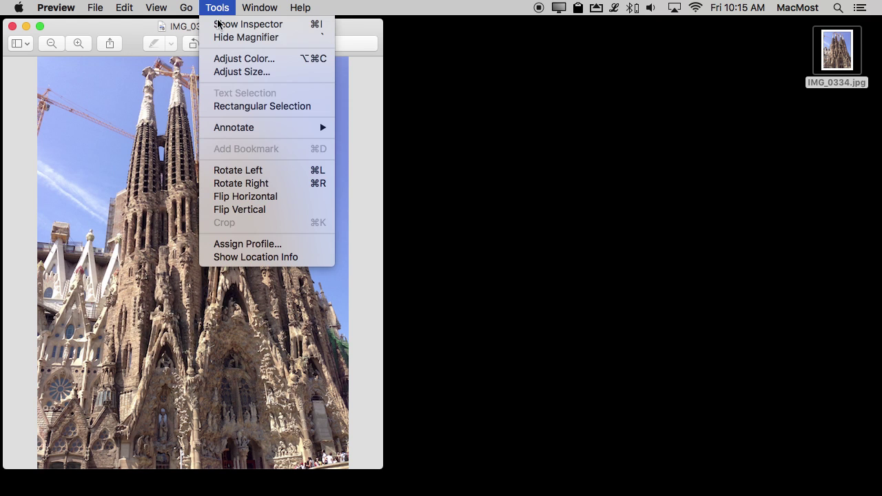
left_click(224, 37)
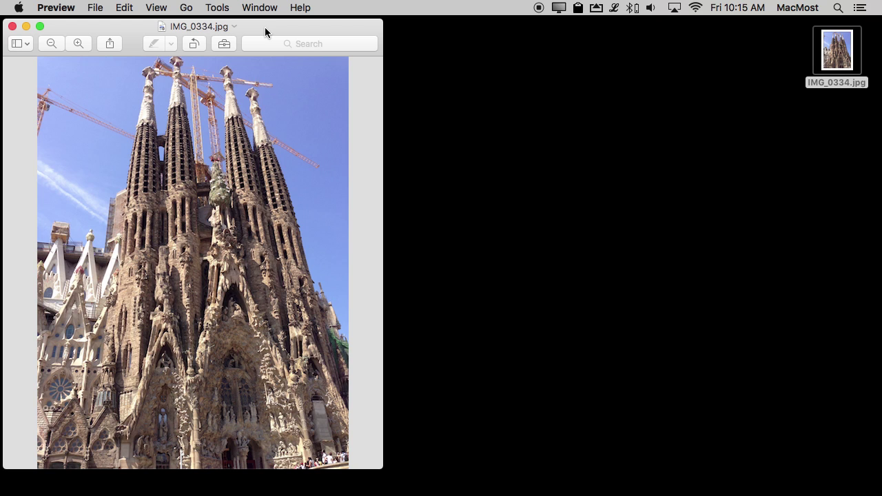
Step: Add a magnifying loupe from the Markup shapes and move it over the central portal sculptures
left_click(223, 44)
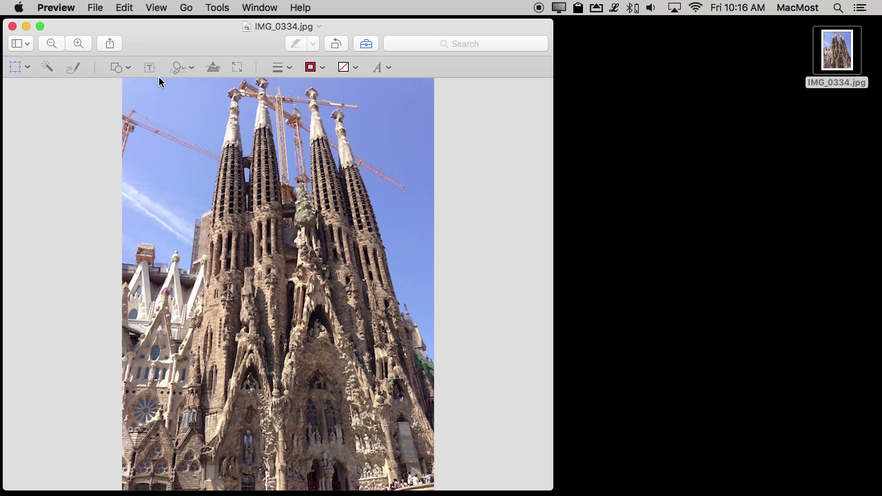
left_click(126, 68)
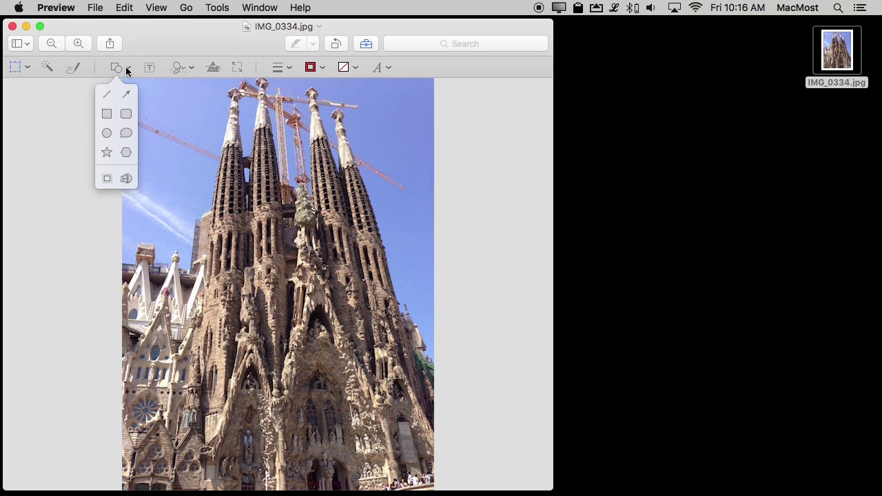
left_click(127, 180)
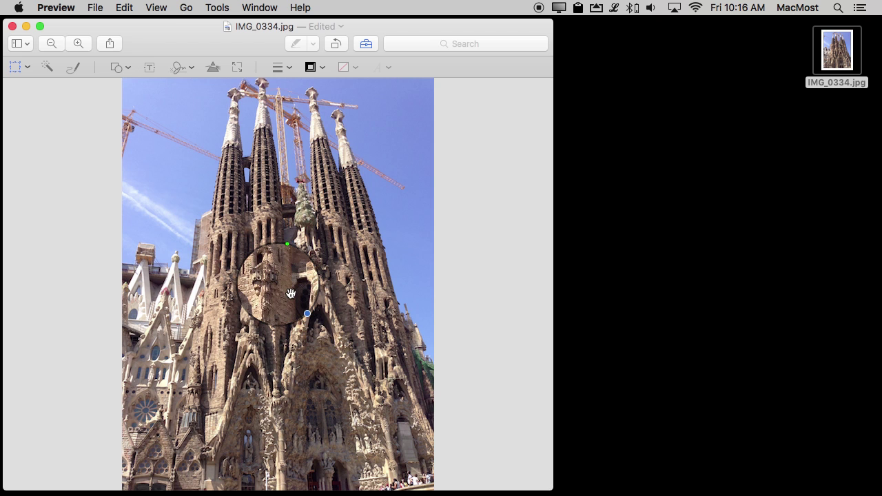
left_click(282, 292)
mouse_move(281, 292)
left_mouse_down()
mouse_move(339, 359)
mouse_move(322, 340)
left_mouse_up()
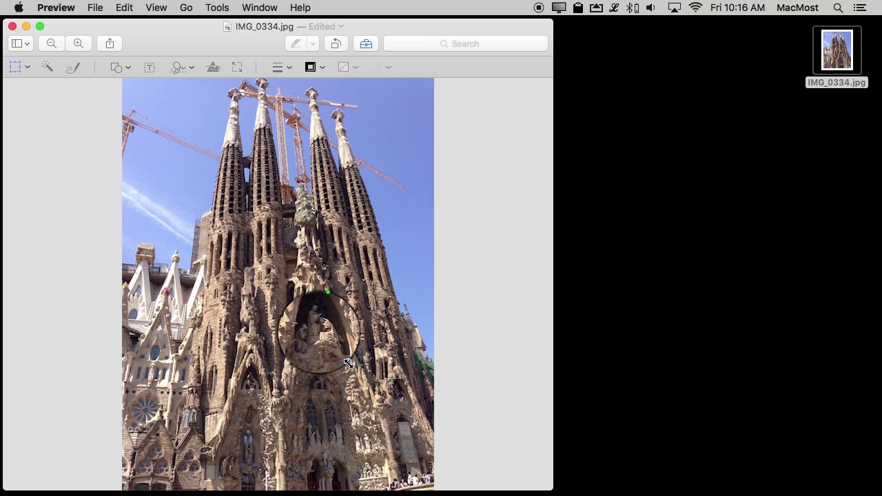
Step: Enlarge the loupe, raise its magnification, and centre it on the sculpted figures
left_click_drag(348, 363, 351, 377)
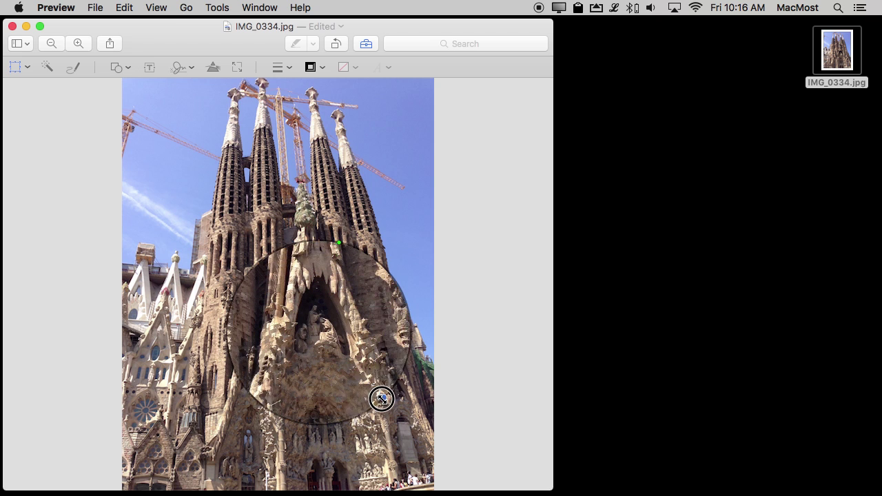
left_click_drag(351, 377, 366, 380)
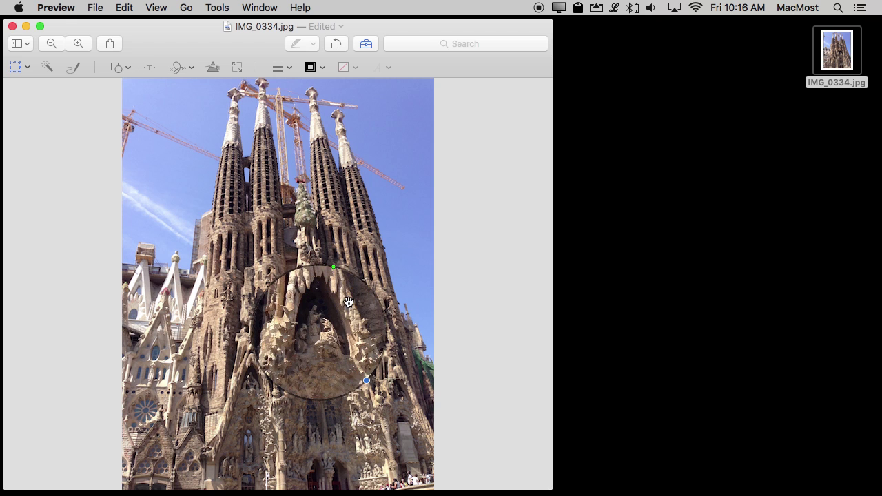
left_click_drag(334, 268, 376, 296)
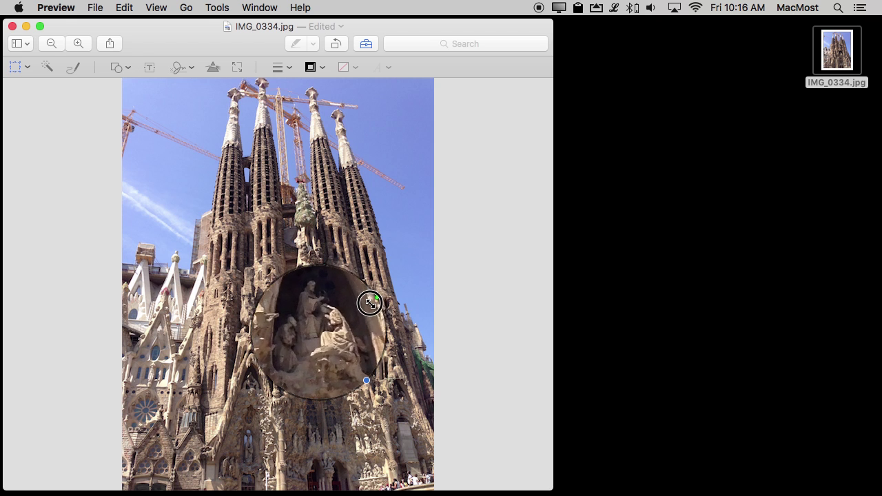
left_click_drag(335, 326, 325, 334)
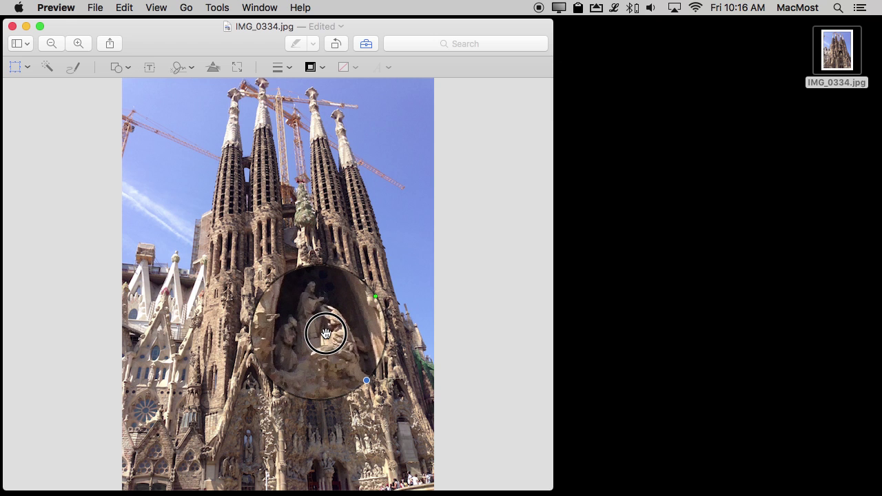
left_click_drag(326, 334, 325, 331)
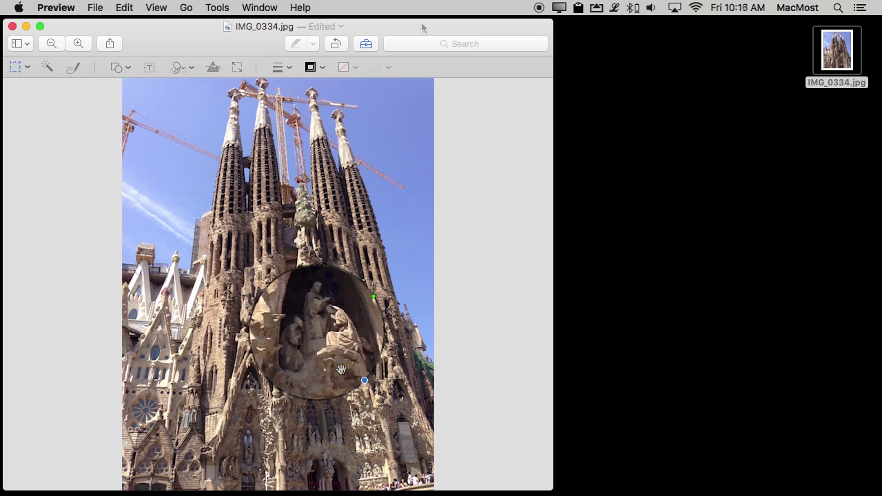
Step: Add a second, smaller loupe over the central spire's tip with higher magnification
left_click(124, 66)
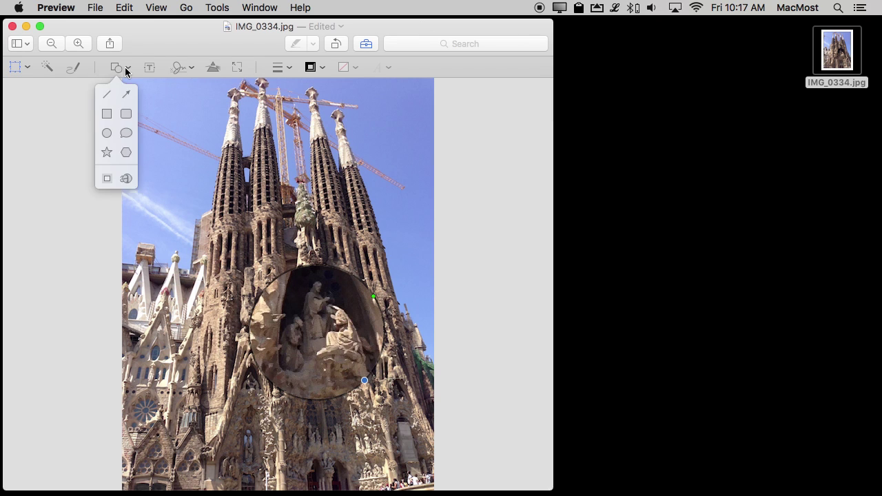
left_click(126, 179)
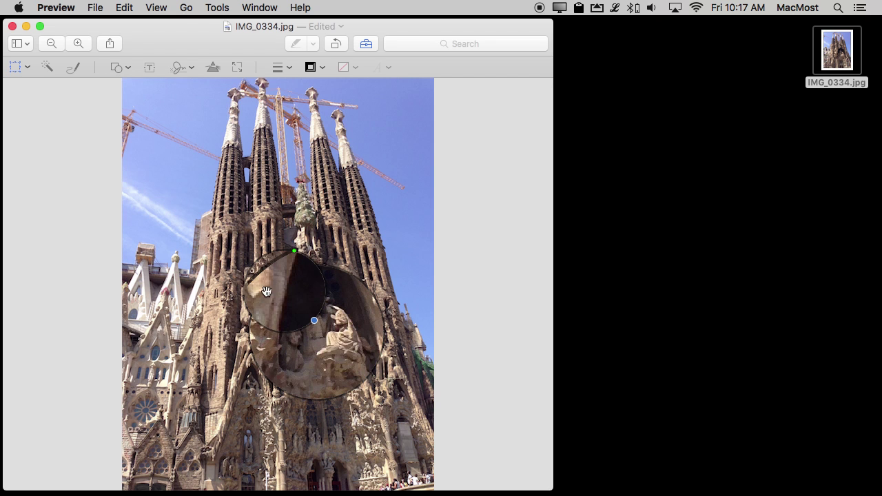
mouse_move(293, 305)
left_mouse_down()
mouse_move(241, 223)
mouse_move(168, 200)
mouse_move(355, 187)
mouse_move(274, 187)
mouse_move(271, 215)
mouse_move(306, 204)
left_mouse_up()
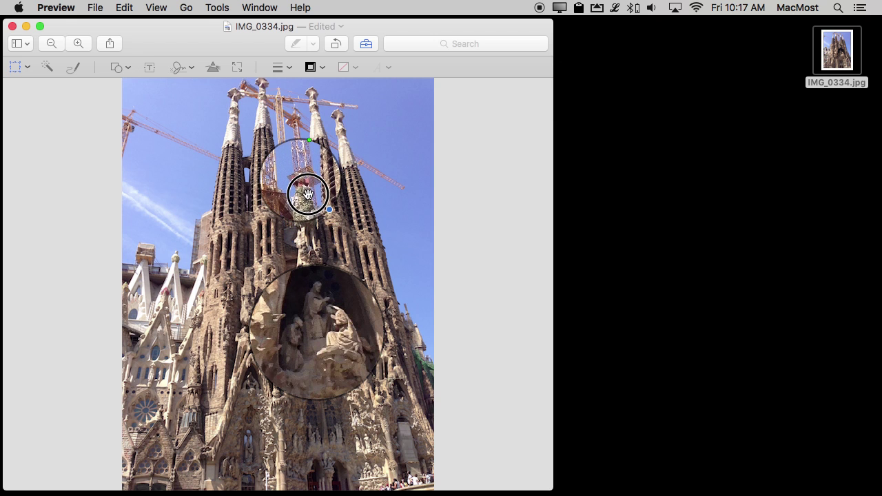
left_click_drag(309, 201, 307, 197)
mouse_move(312, 155)
left_mouse_down()
mouse_move(325, 148)
mouse_move(349, 167)
mouse_move(322, 180)
left_mouse_up()
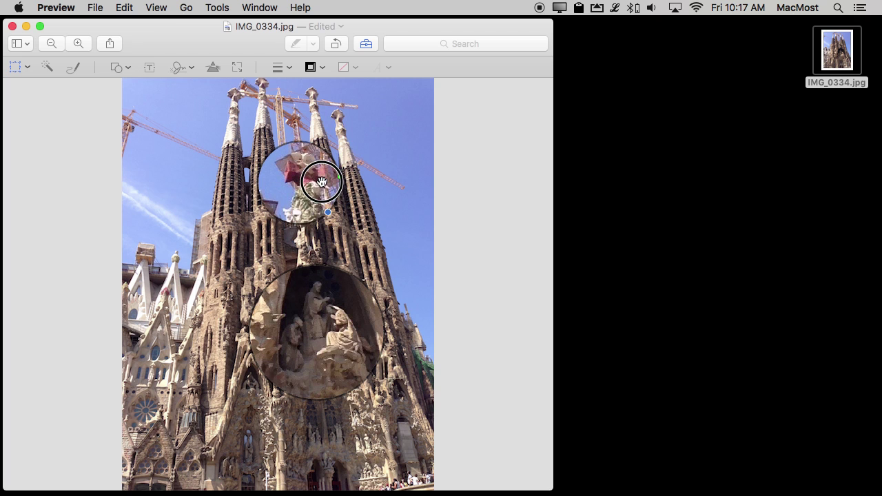
left_click_drag(322, 180, 322, 183)
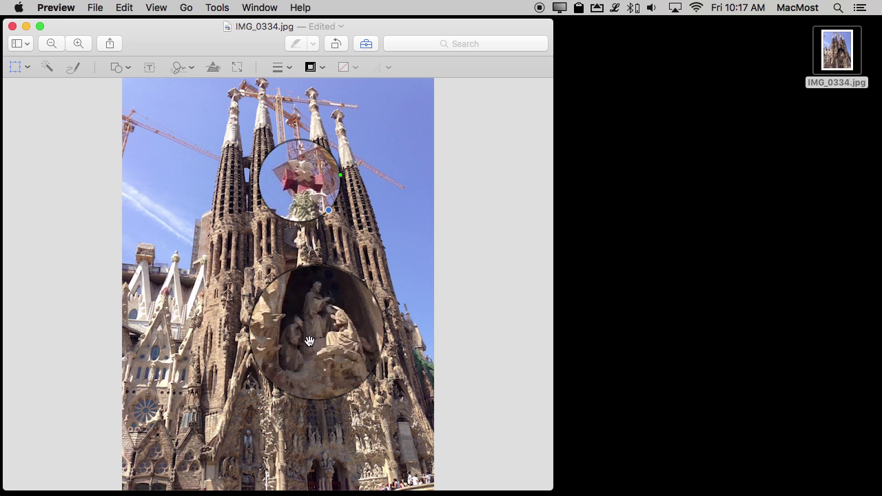
Step: Move the small loupe down onto the larger sculpture loupe and bring up its stacking options
left_click(297, 164)
mouse_move(297, 164)
left_mouse_down()
mouse_move(315, 311)
mouse_move(291, 290)
mouse_move(298, 164)
left_mouse_up()
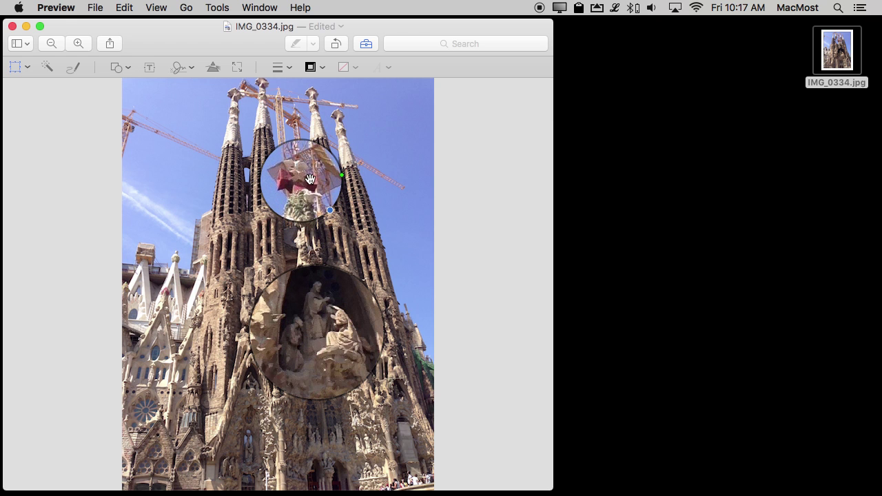
left_click_drag(307, 179, 303, 256)
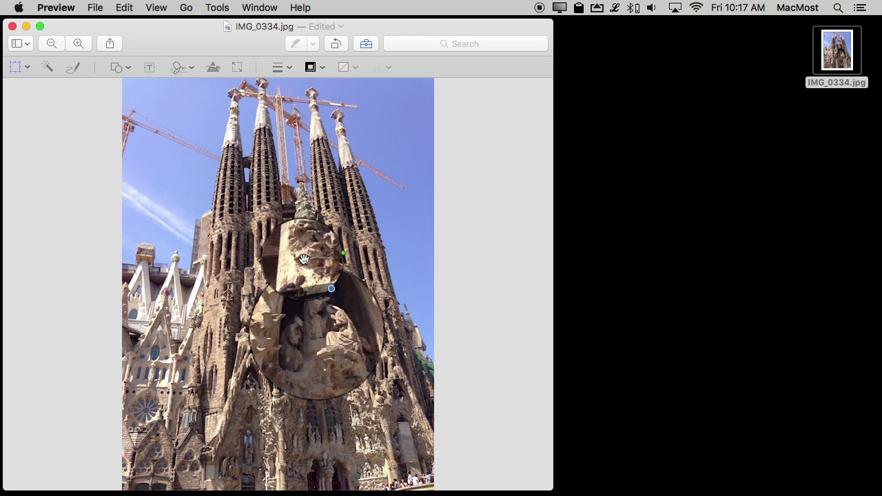
right_click(303, 259)
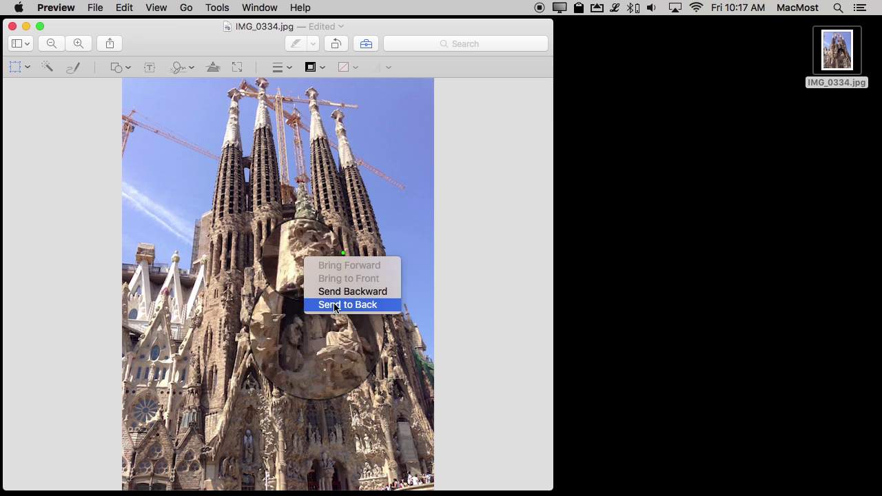
Step: Send the small loupe to back, bring it forward again, and return it to the spire's cross
left_click(336, 304)
right_click(296, 245)
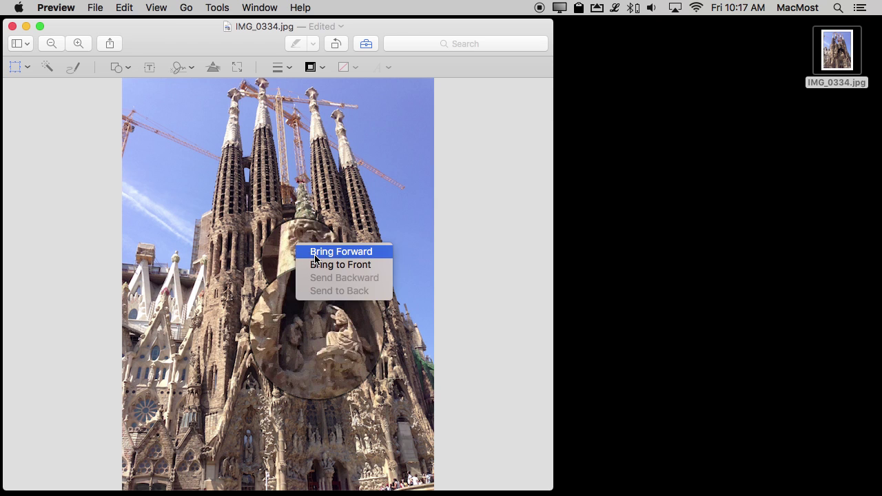
left_click(313, 265)
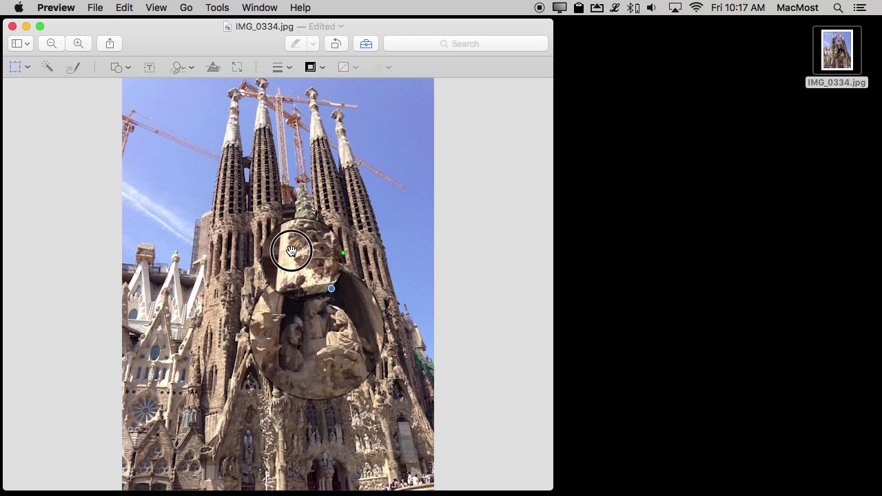
left_click_drag(293, 249, 288, 172)
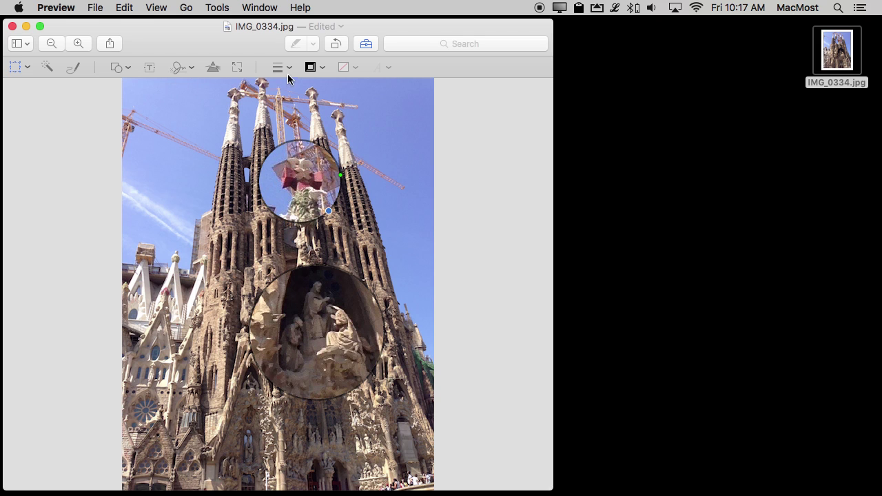
Step: Export the annotated photo to the Desktop as IMG_0334x.jpg, then open the exported file
left_click(259, 255)
left_click(94, 7)
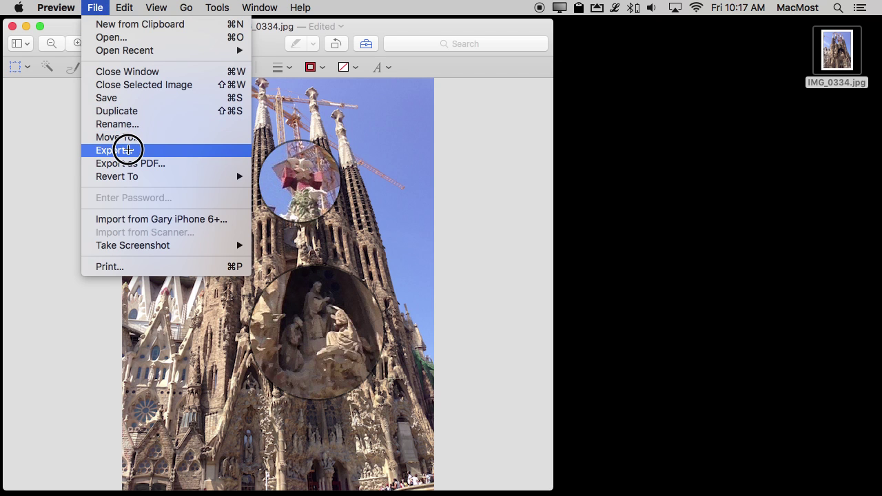
left_click(127, 149)
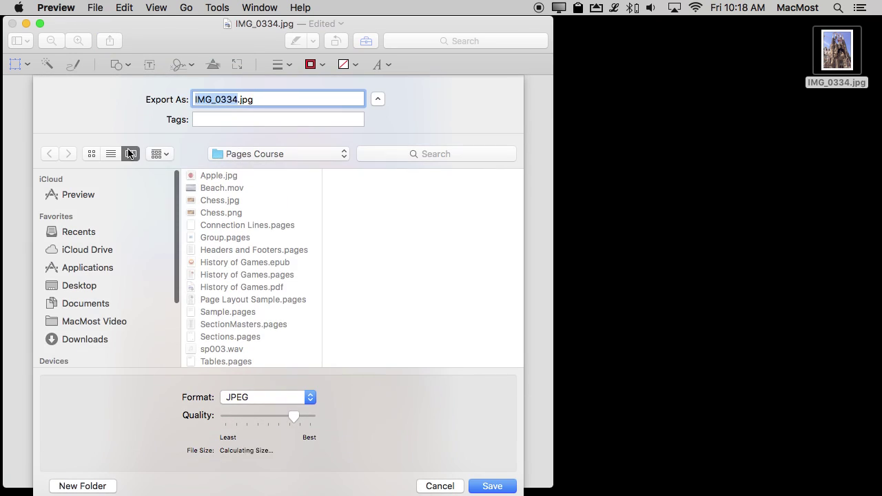
key("super+d")
left_click(492, 486)
left_click(319, 159)
left_click(237, 100)
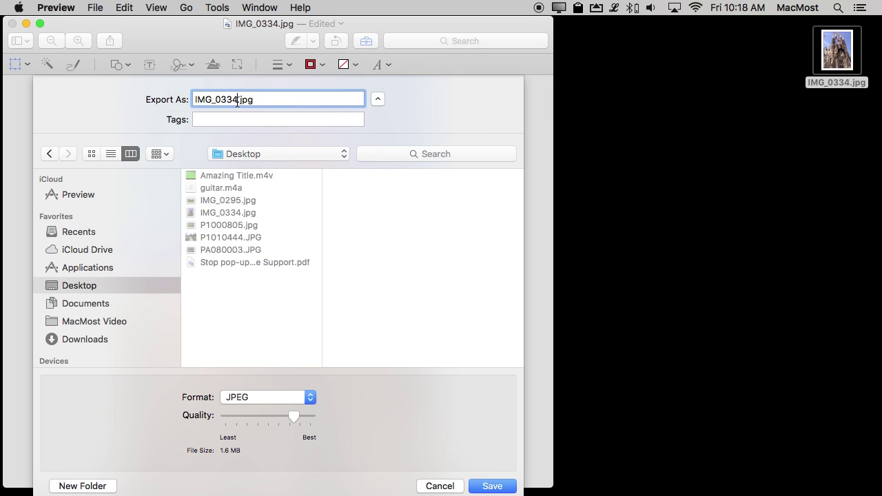
type("x")
key("Return")
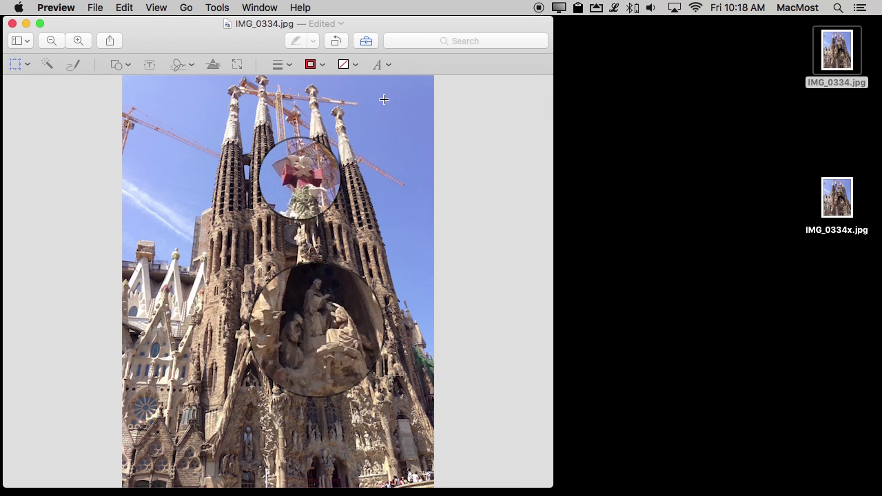
double_click(842, 198)
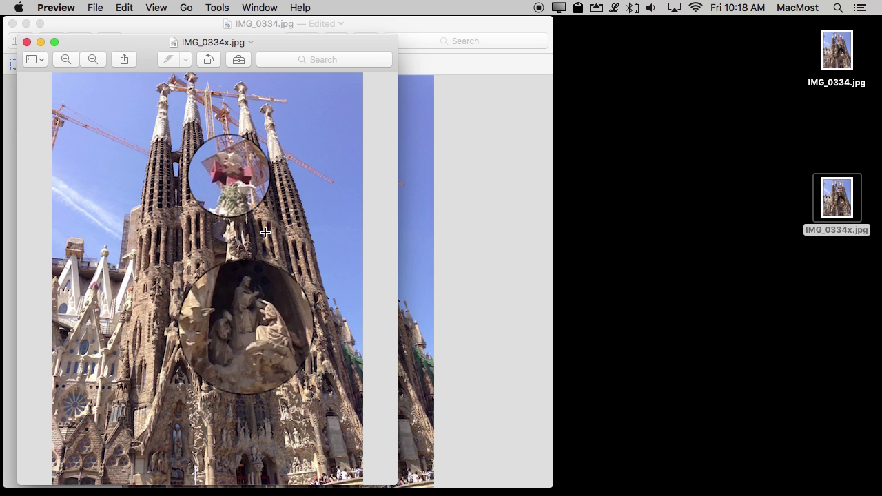
Step: Close the exported copy and check IMG_0334x.jpg with Quick Look
left_click(27, 42)
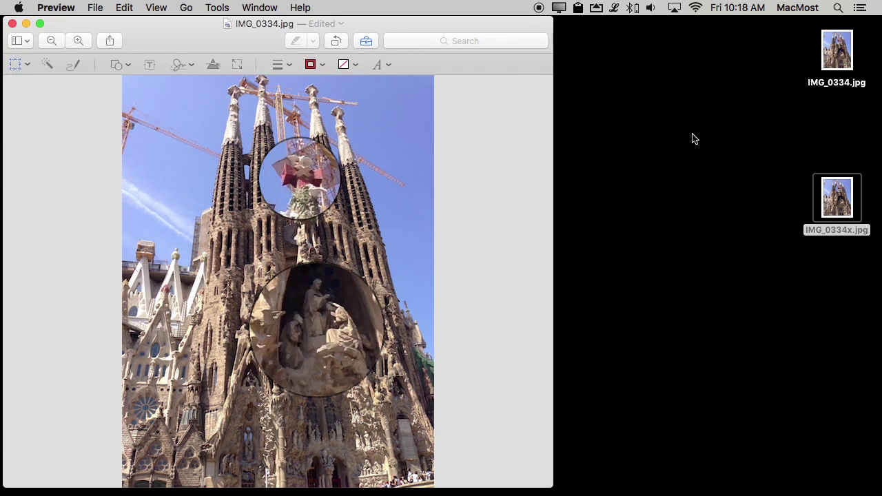
left_click(840, 200)
key("space")
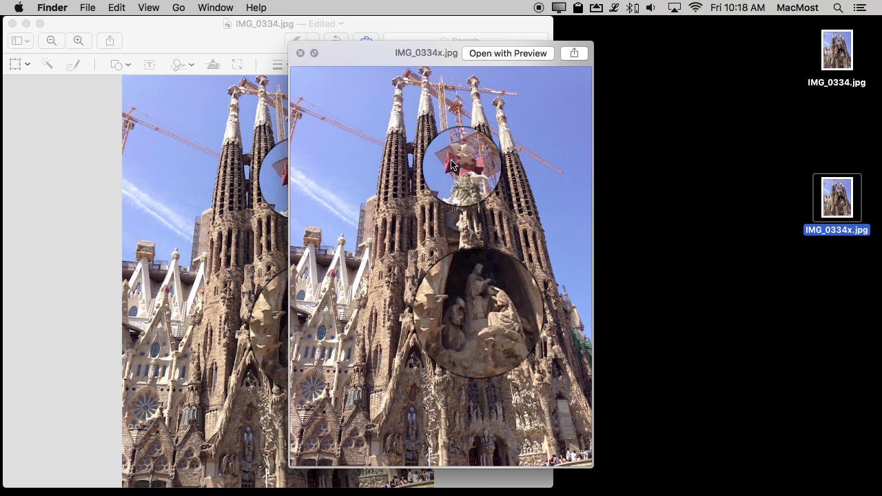
left_click(300, 53)
Step: In the original IMG_0334.jpg, delete the small spire loupe
left_click(99, 169)
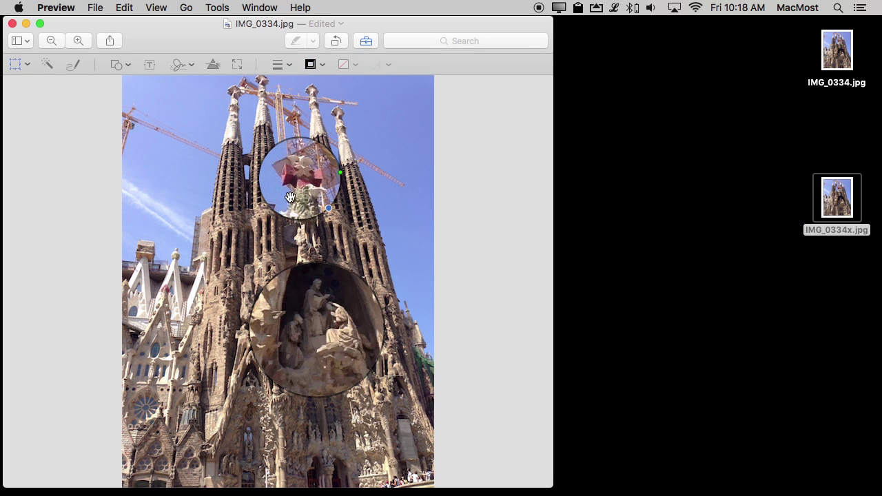
left_click_drag(302, 171, 312, 170)
key("BackSpace")
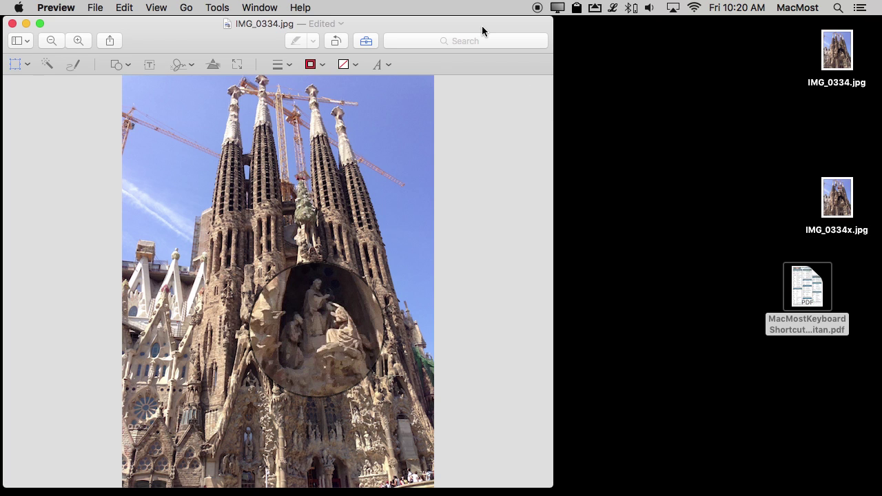
Step: Open the keyboard-shortcuts PDF and place a loupe over the App Switching shortcuts
double_click(793, 274)
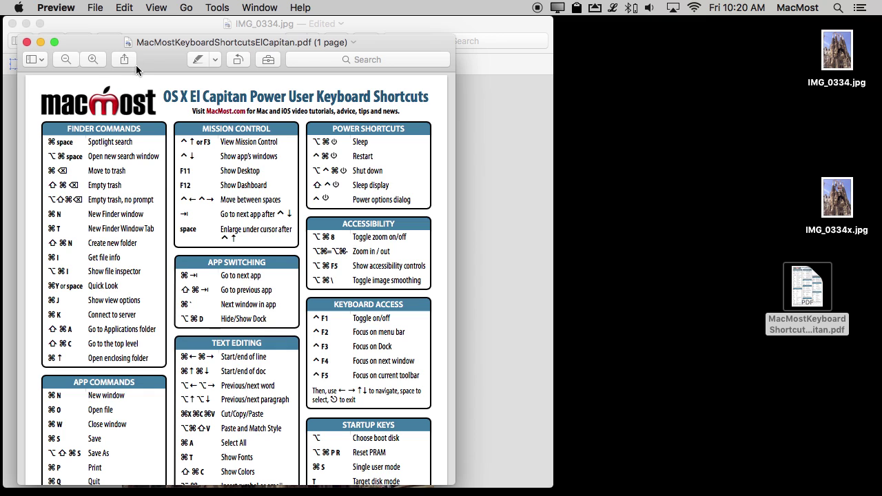
left_click(267, 61)
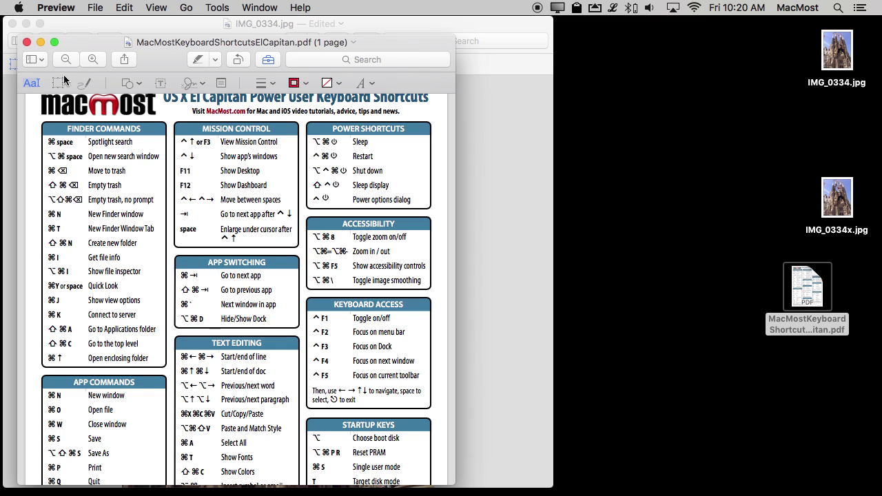
left_click(135, 86)
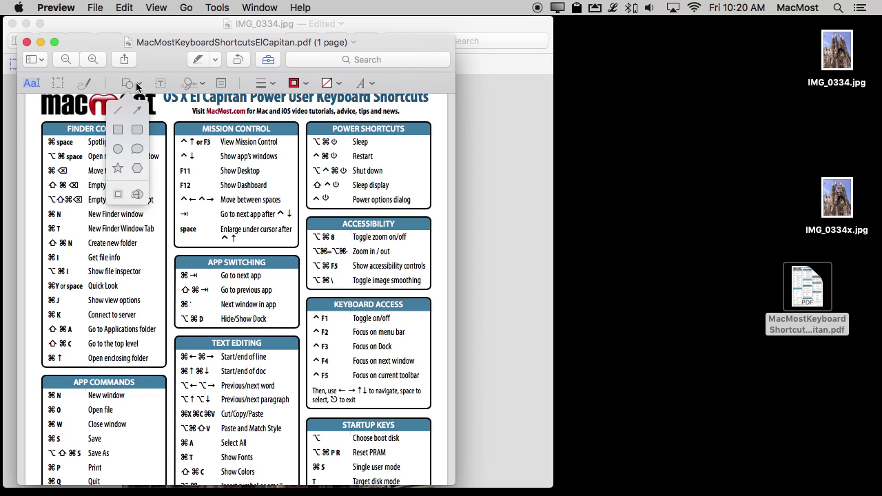
left_click(138, 192)
mouse_move(237, 279)
left_mouse_down()
mouse_move(226, 186)
mouse_move(310, 195)
left_mouse_up()
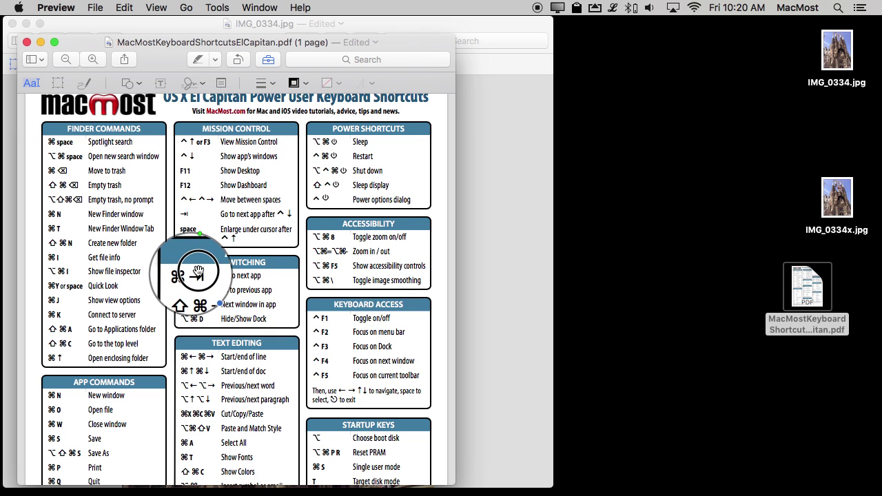
Step: Nudge the PDF loupe up, increase its magnification and size, then return to the cathedral photo
left_click_drag(199, 275, 199, 272)
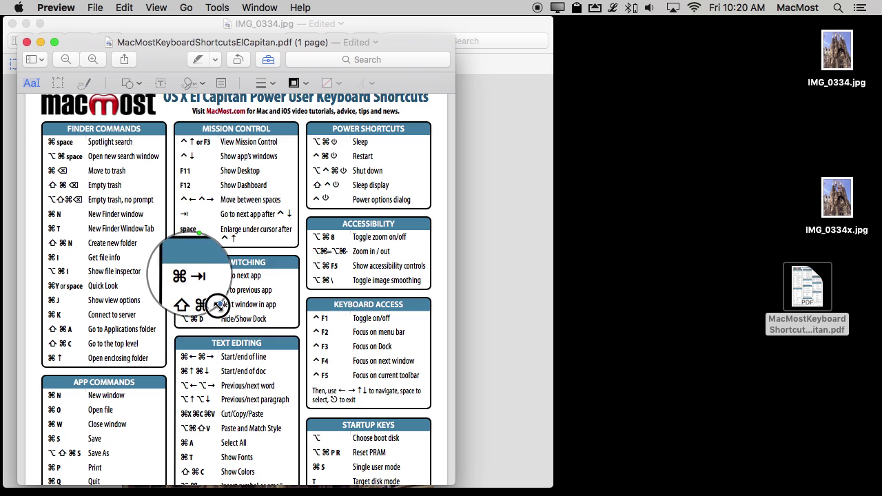
mouse_move(200, 232)
left_mouse_down()
mouse_move(250, 287)
mouse_move(197, 282)
left_mouse_up()
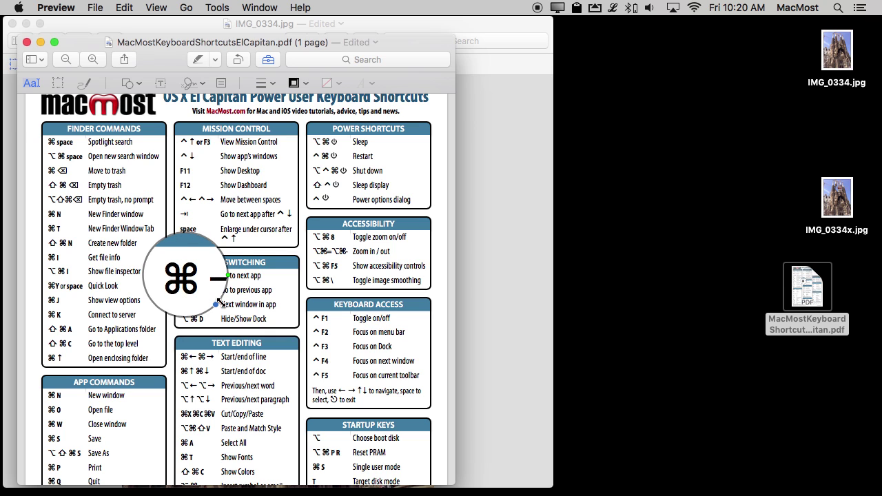
mouse_move(216, 304)
left_mouse_down()
mouse_move(244, 328)
mouse_move(216, 304)
left_mouse_up()
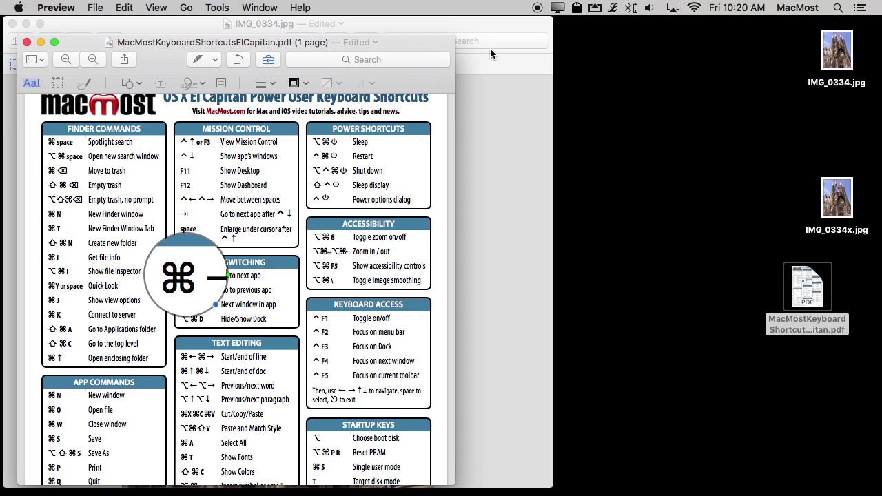
left_click(481, 33)
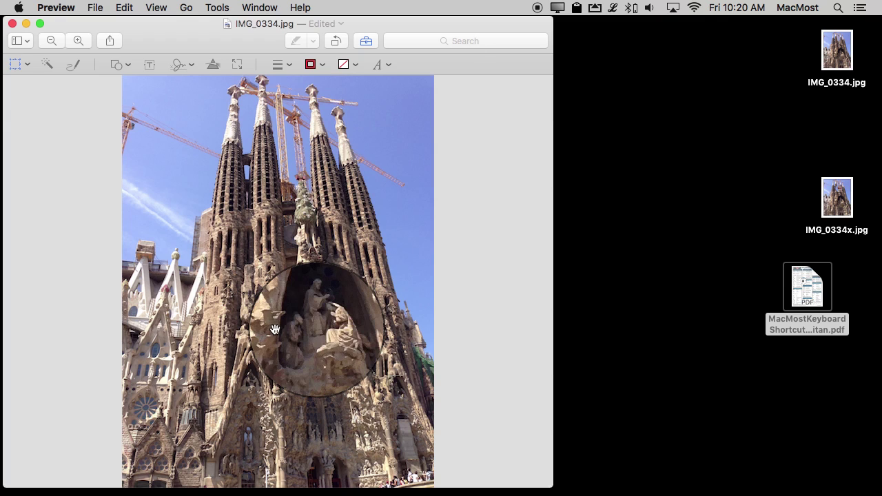